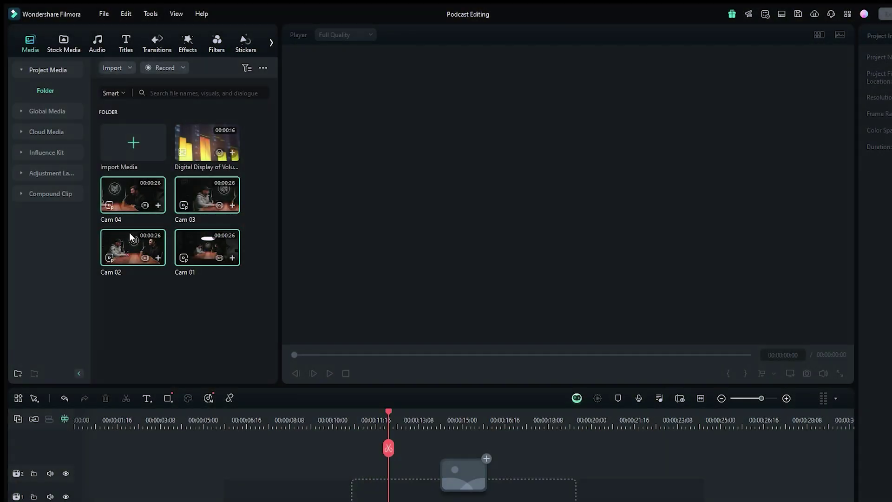
- Build an audio-synced multi-camera clip from the four camera clips, named 'Multi-Camera Podcast'
right_click(124, 191)
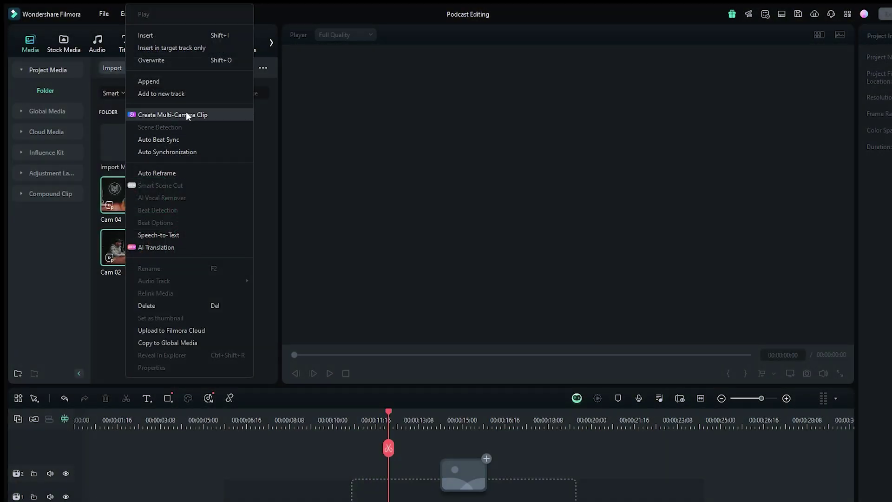
click(174, 114)
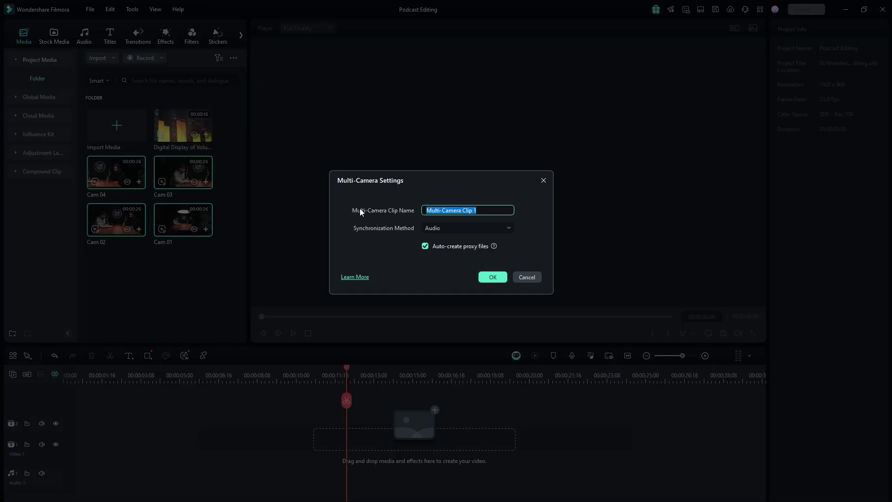
click(502, 210)
key(BackSpace)
text(Podcast)
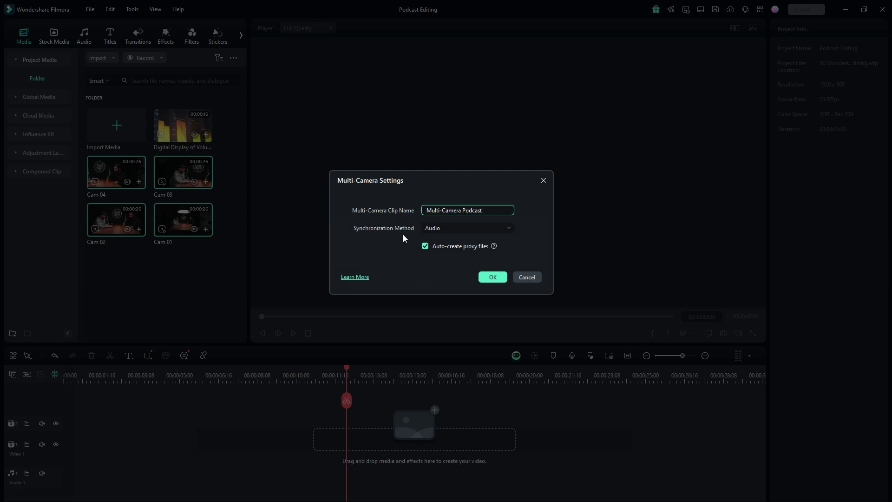
click(505, 229)
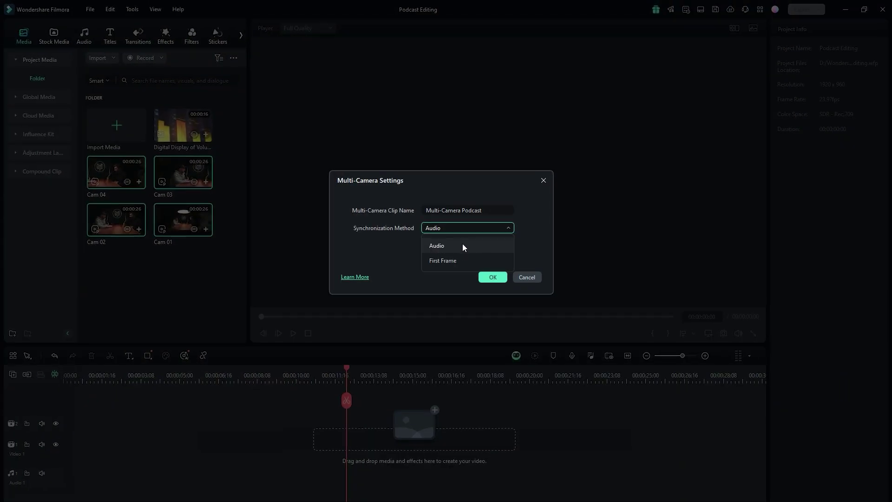
click(462, 246)
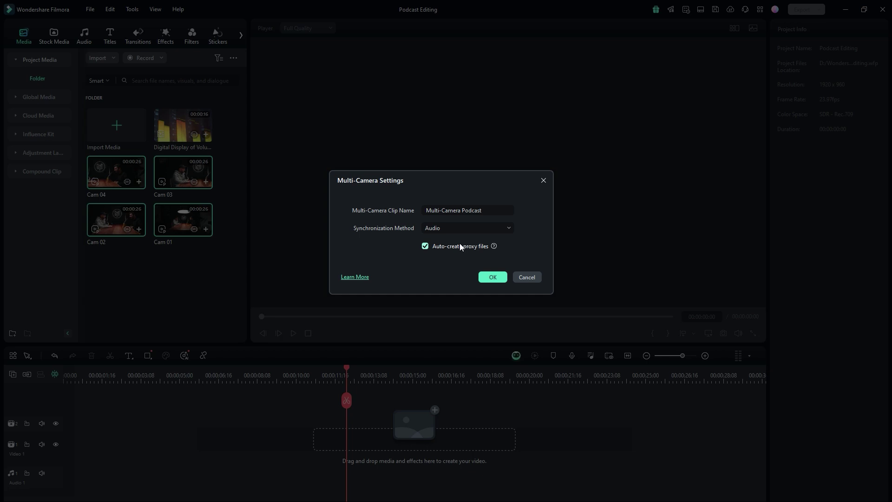
mouse_move(495, 250)
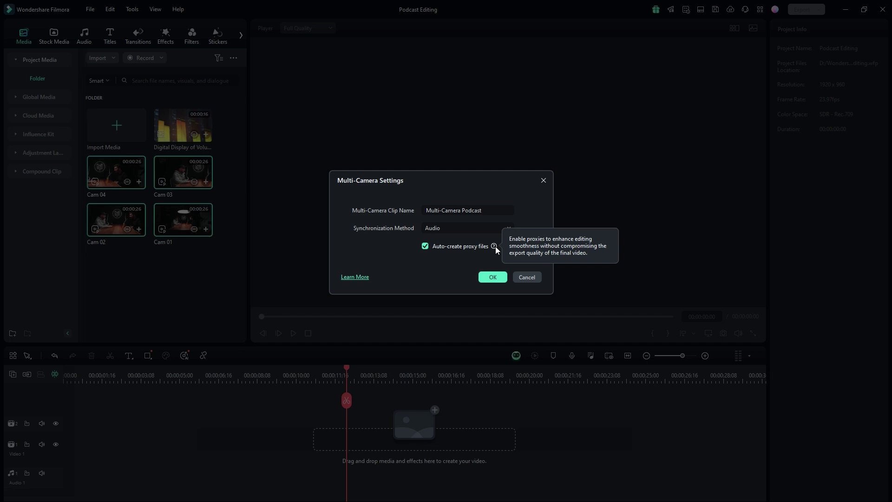
click(497, 277)
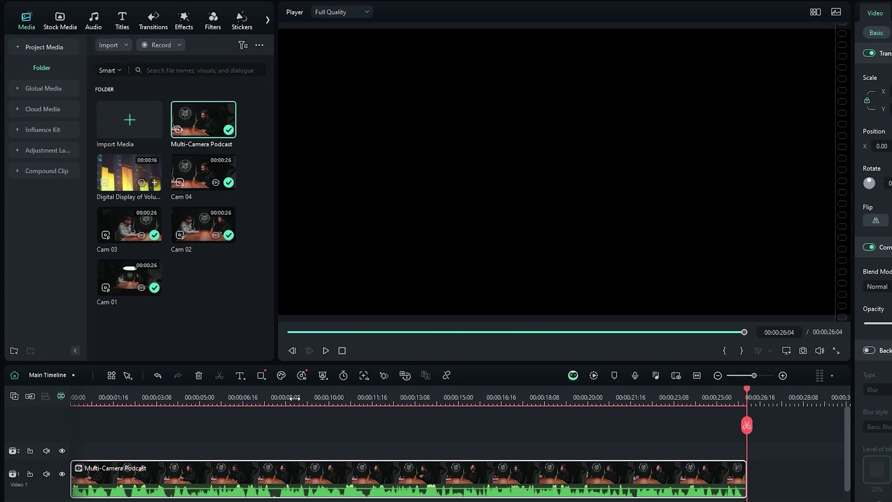
- Move the playhead to the start of the podcast clip and show the four-angle multi-camera view
click(265, 376)
drag(295, 397, 72, 397)
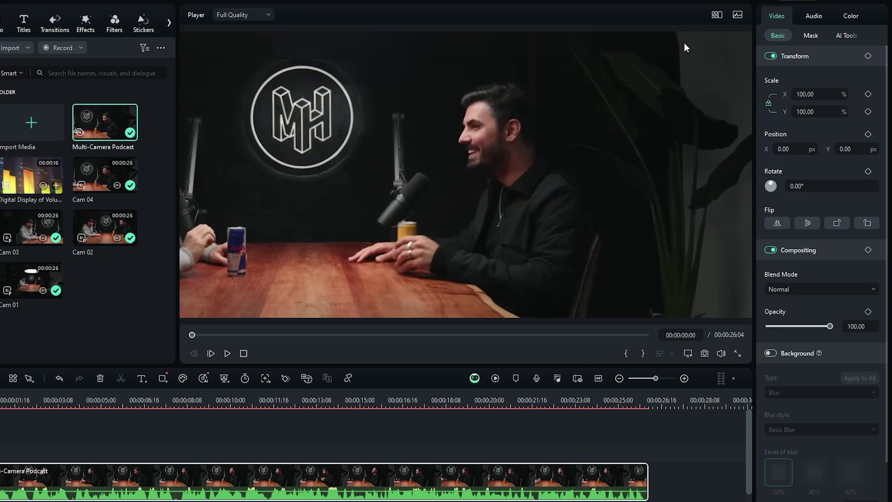
click(718, 15)
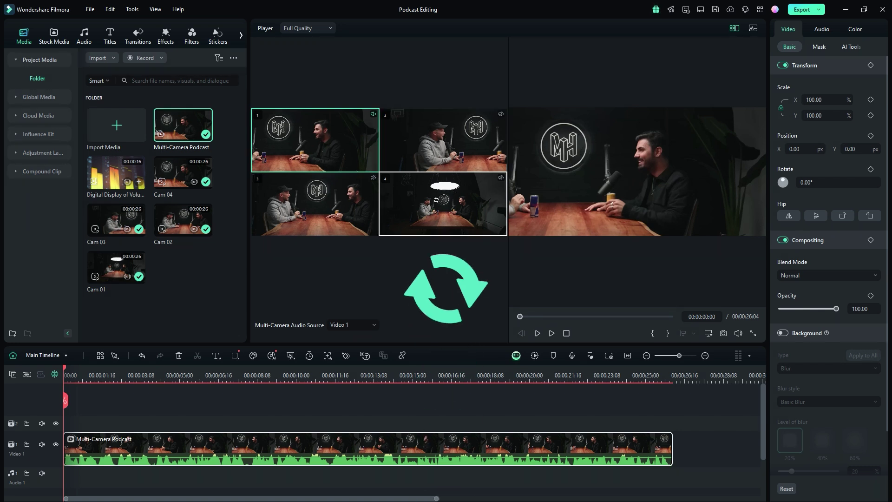
- Make angle 4 active, mute angle 1's audio, and set Video 4 as the multi-camera audio source
click(441, 204)
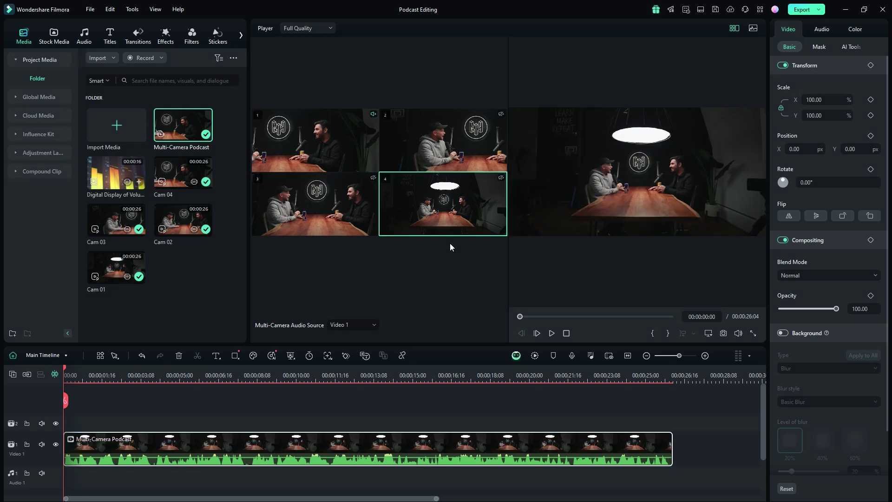
click(373, 114)
click(502, 178)
click(374, 325)
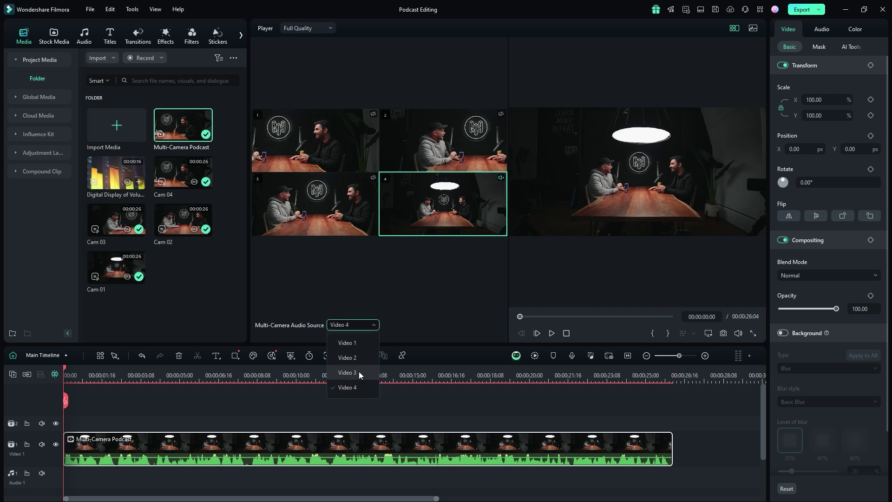
click(373, 280)
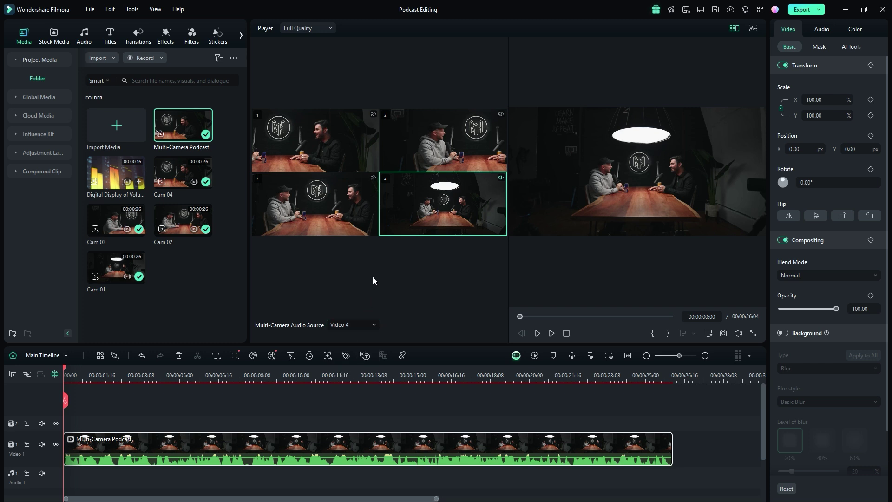
- Play the podcast and cut live to camera 1, then camera 3, camera 2, and back to camera 1
key(space)
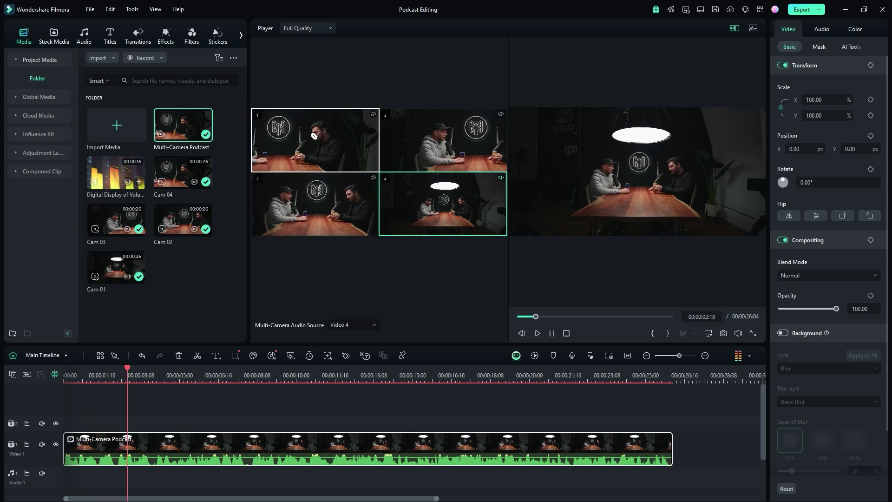
key(ctrl+b)
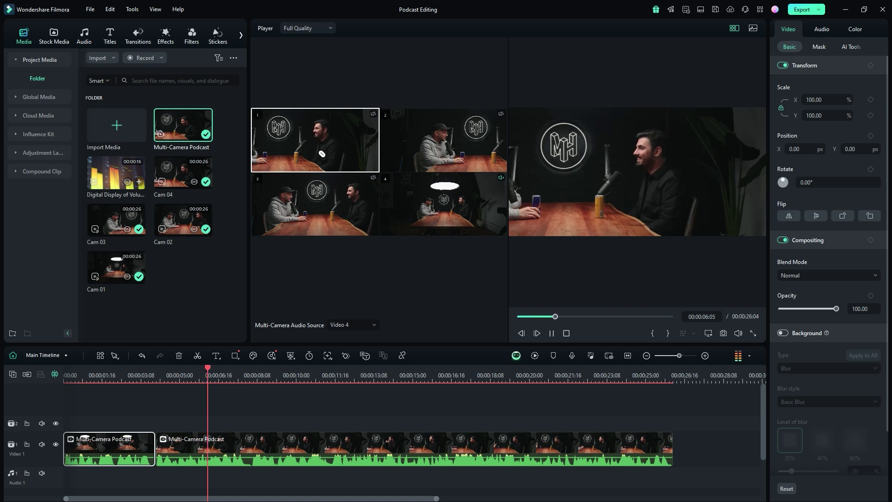
click(325, 196)
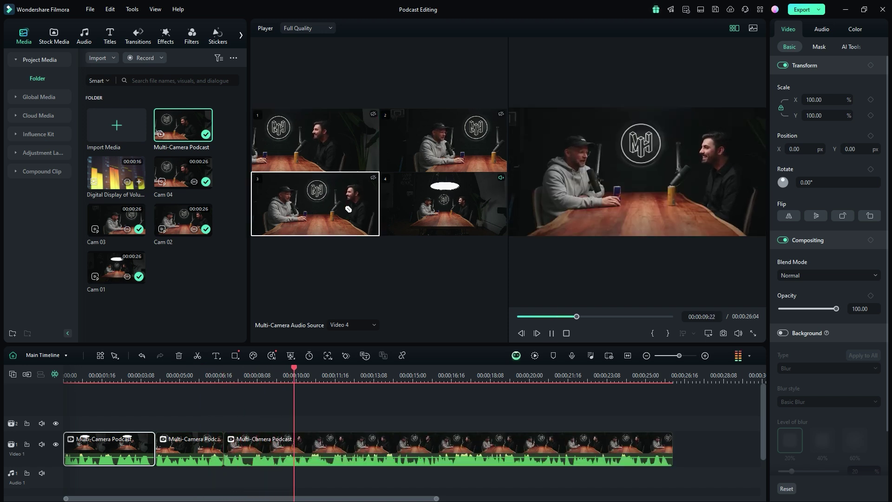
click(458, 149)
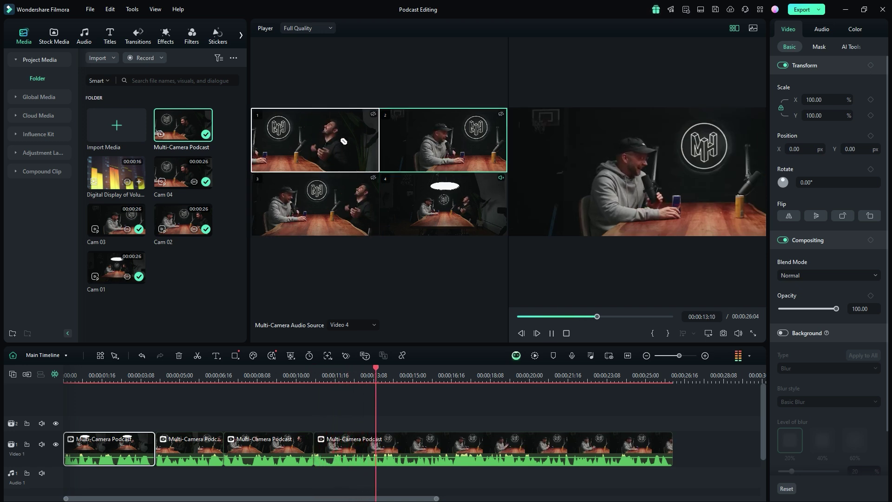
click(341, 142)
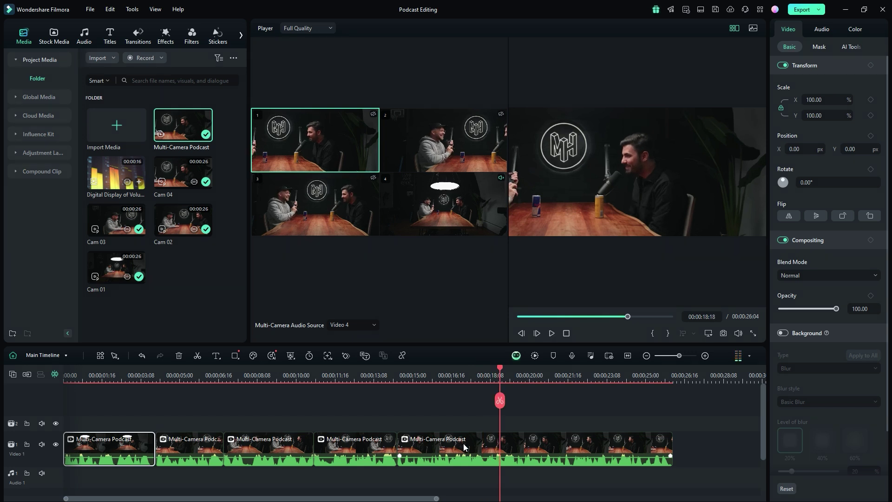
- Cut to camera 2, switch to camera 3 at 00:00:22:13, then replay the edit from the start
click(441, 140)
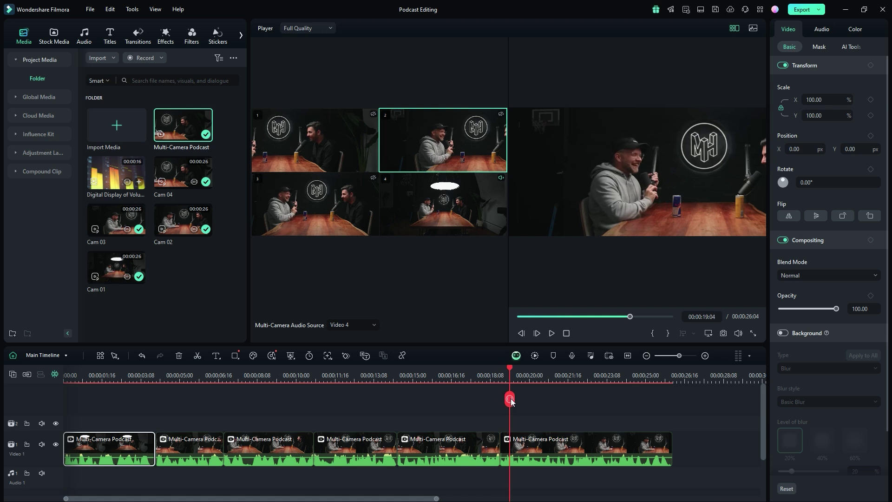
key(space)
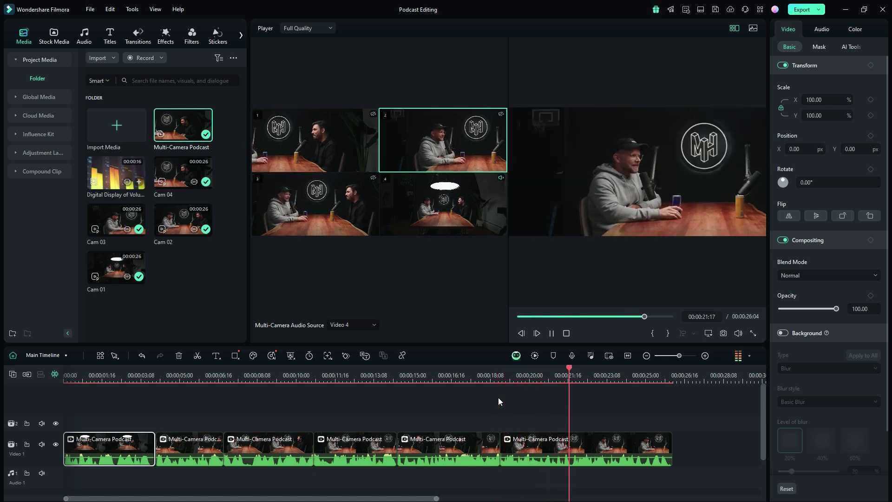
key(space)
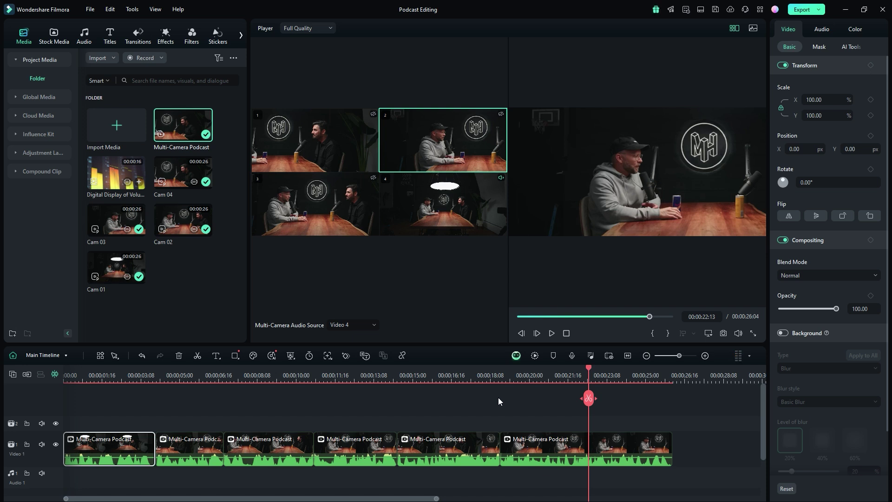
click(327, 202)
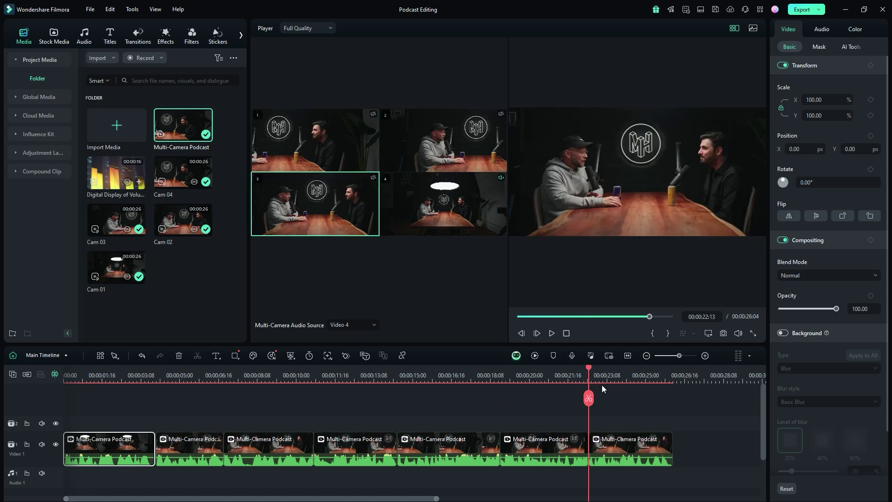
drag(593, 399, 62, 385)
key(space)
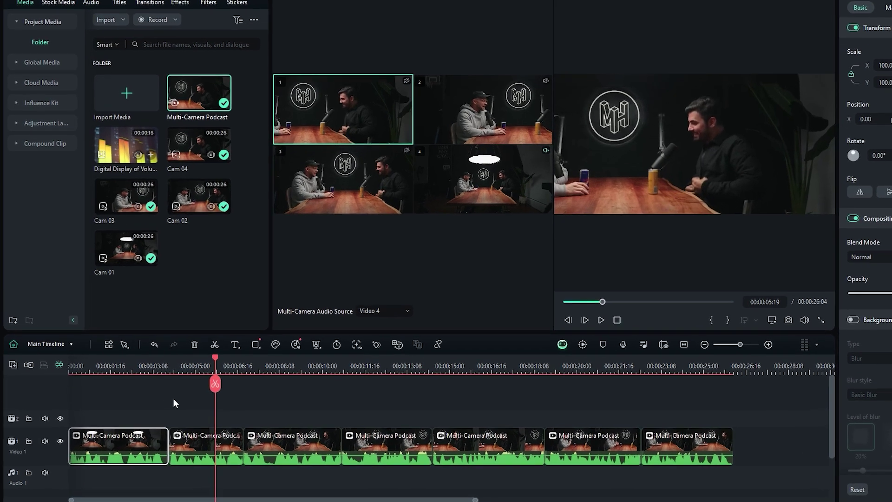
- Stop at 00:00:04:23 and extend the opening wide shot's end to that point, then check the cut
click(179, 399)
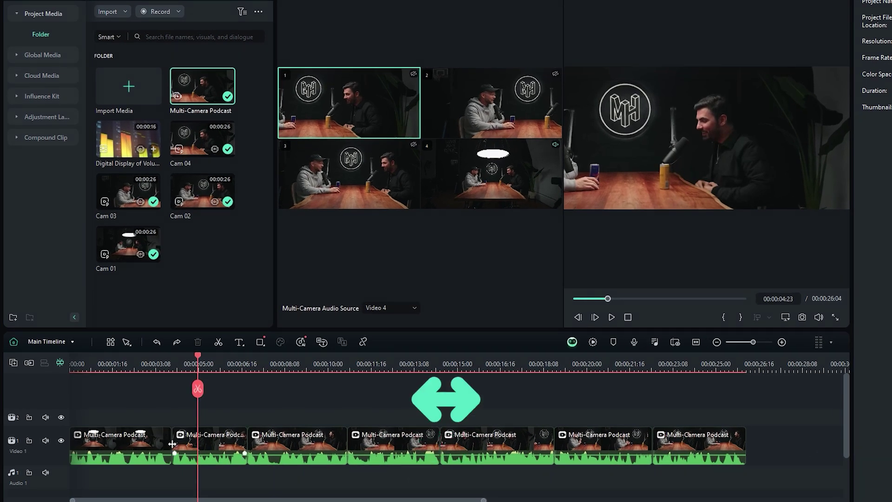
drag(172, 443, 200, 444)
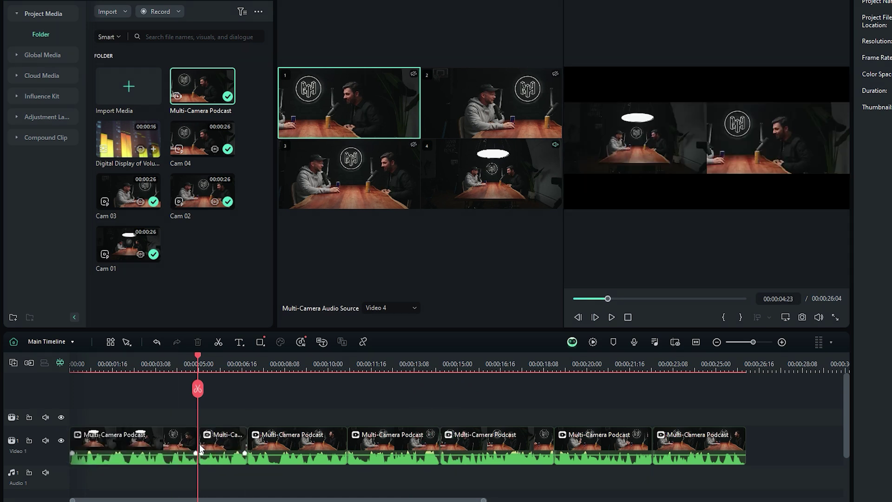
drag(198, 389, 298, 408)
- Set the third segment to camera 2 and the fourth to camera 4's wide shot, then play
click(302, 453)
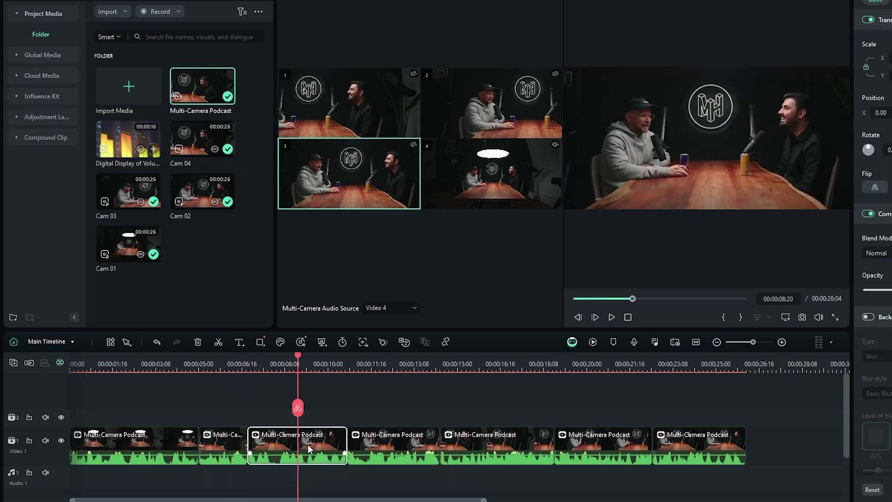
click(474, 99)
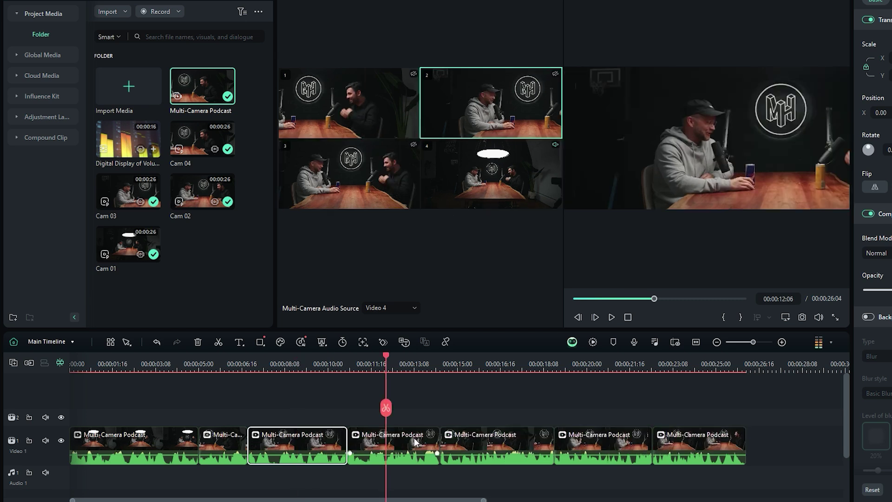
click(415, 442)
click(494, 170)
key(space)
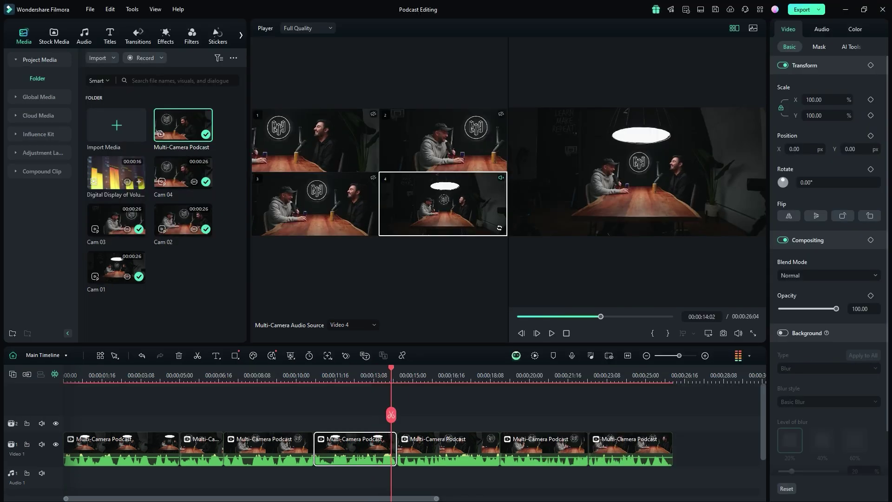
click(538, 446)
double_click(553, 442)
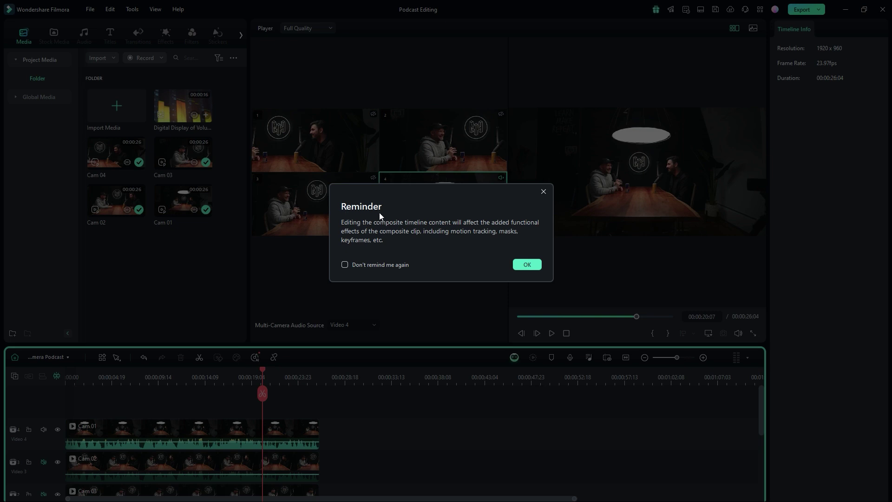
click(522, 265)
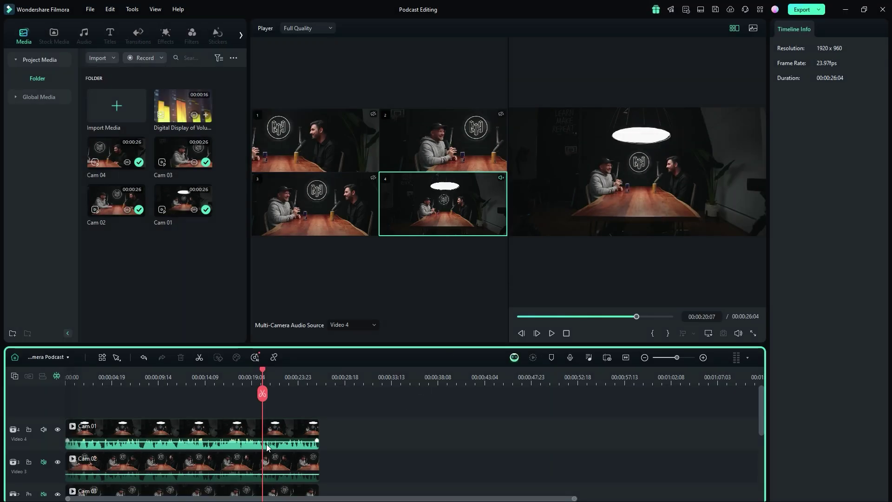
drag(263, 394, 201, 396)
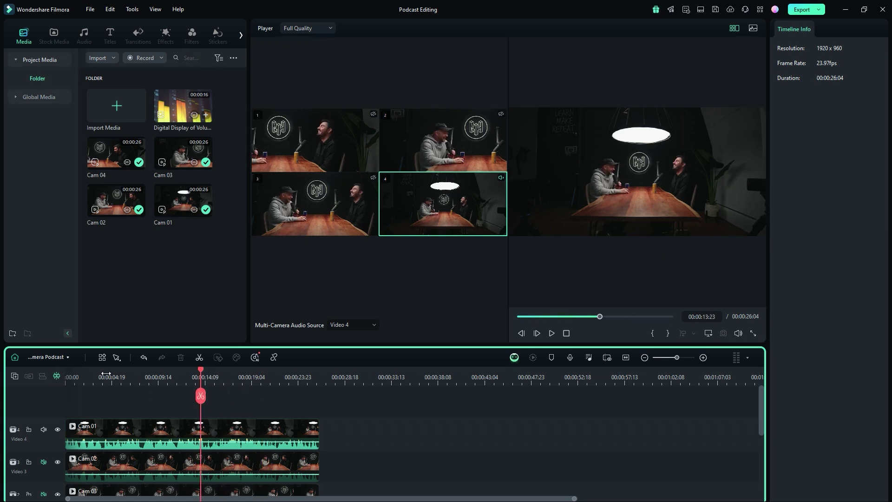
click(66, 356)
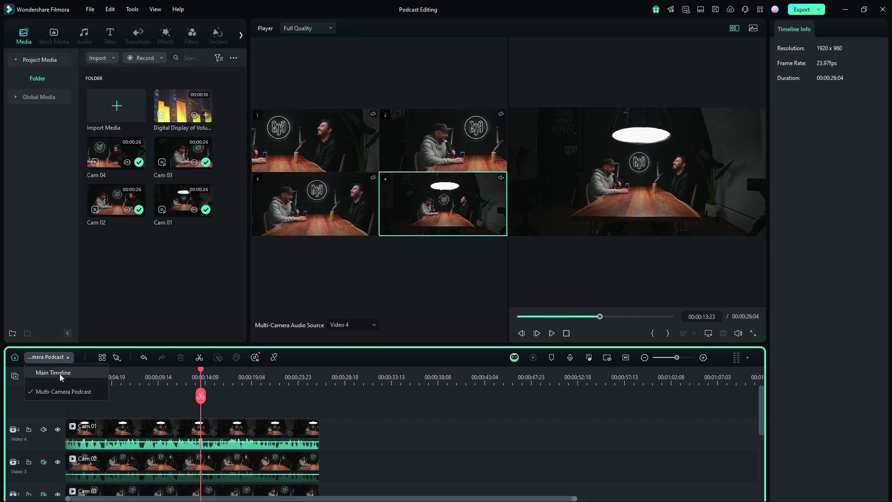
click(59, 373)
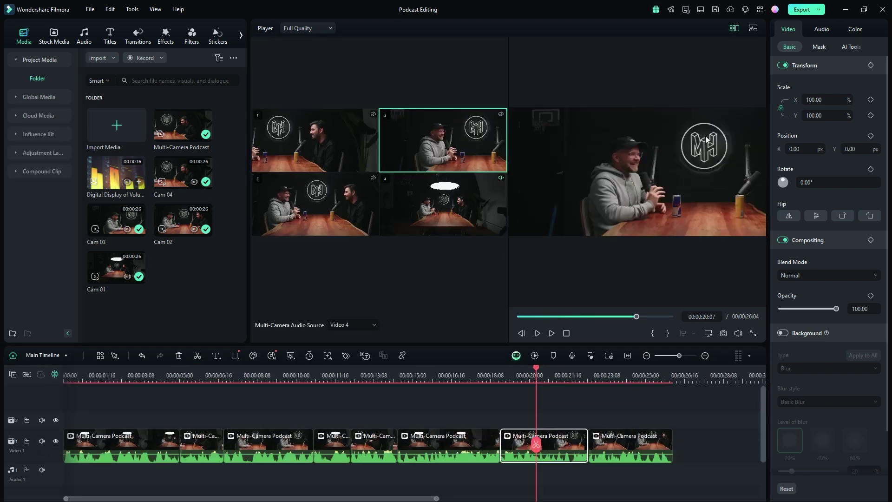
- Turn off the angle grid for a single full-size preview and scrub back near the start
click(730, 29)
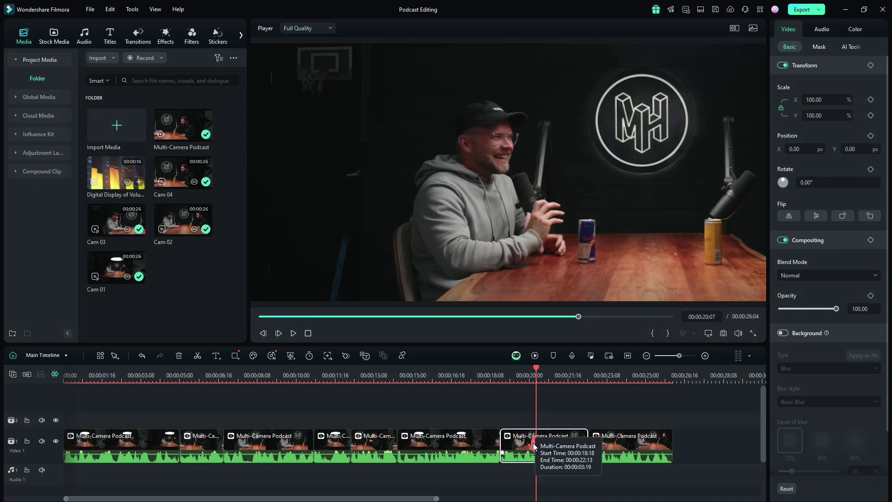
drag(536, 445, 134, 449)
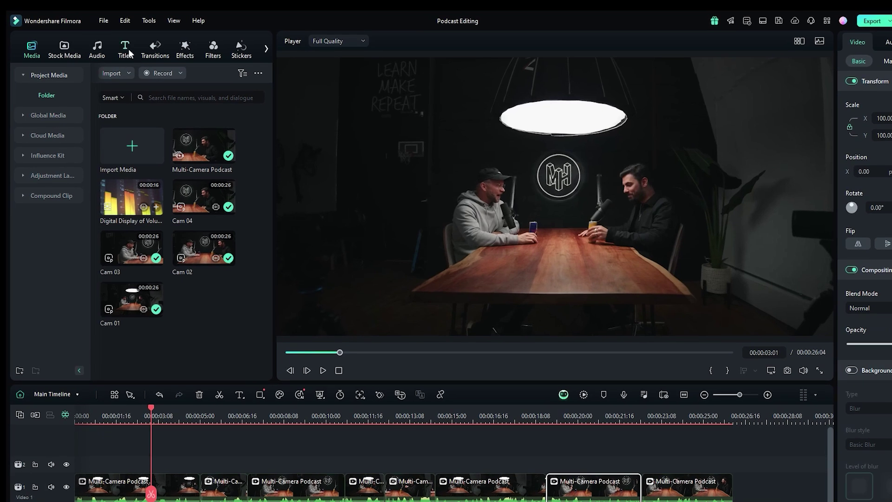
- Place the Clean Title Design title on track 2 near the start and trim it to a few seconds
click(126, 49)
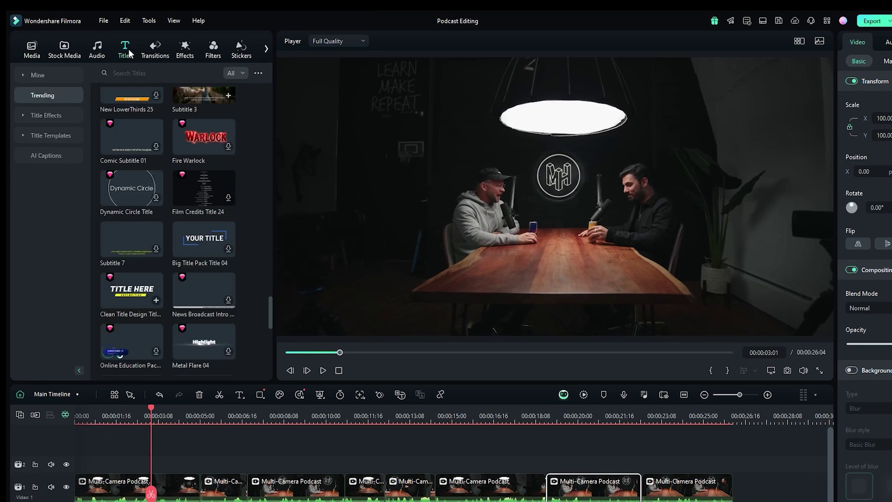
scroll(258, 262, down, 5)
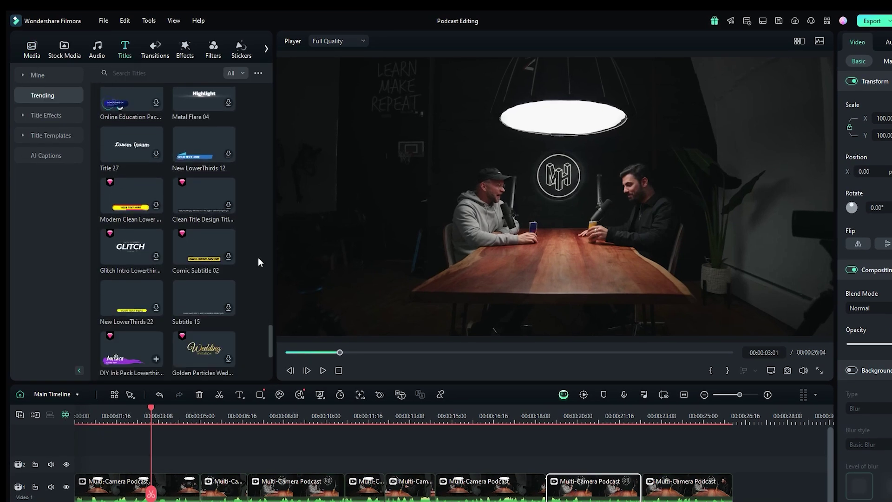
scroll(258, 261, up, 5)
scroll(258, 258, up, 1)
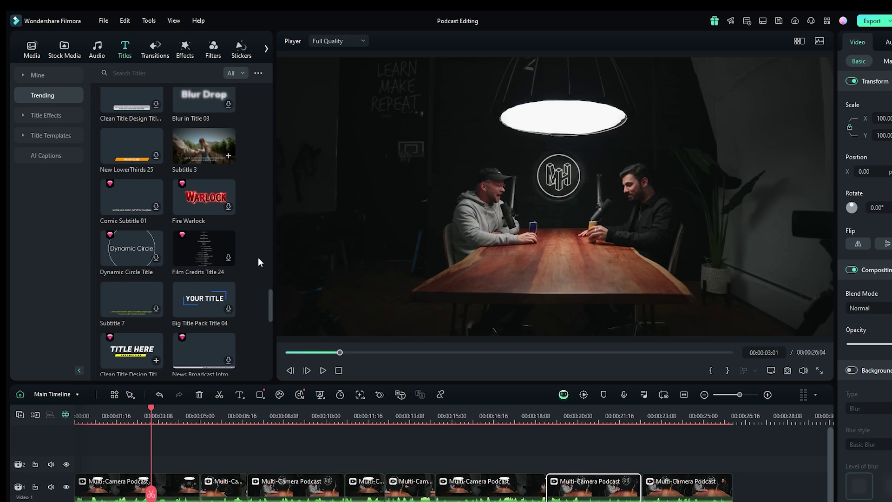
drag(135, 350, 139, 469)
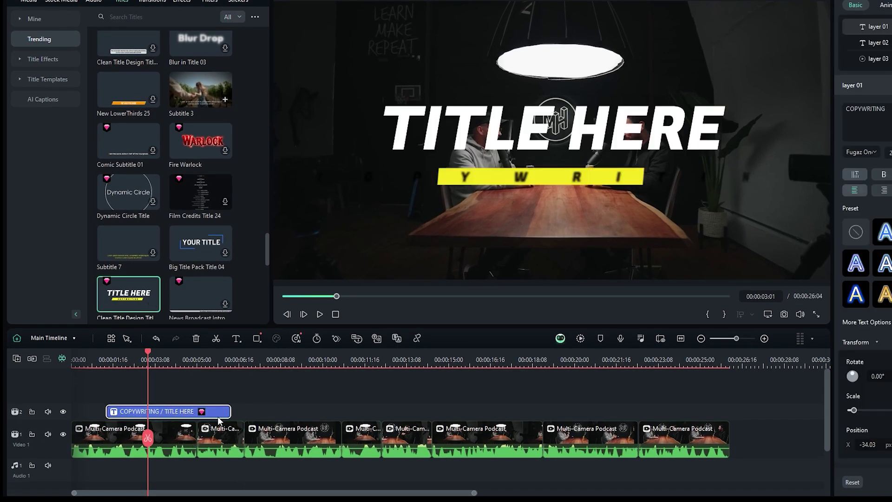
drag(230, 411, 188, 411)
mouse_move(146, 351)
mouse_down()
mouse_move(170, 355)
mouse_move(162, 359)
mouse_up()
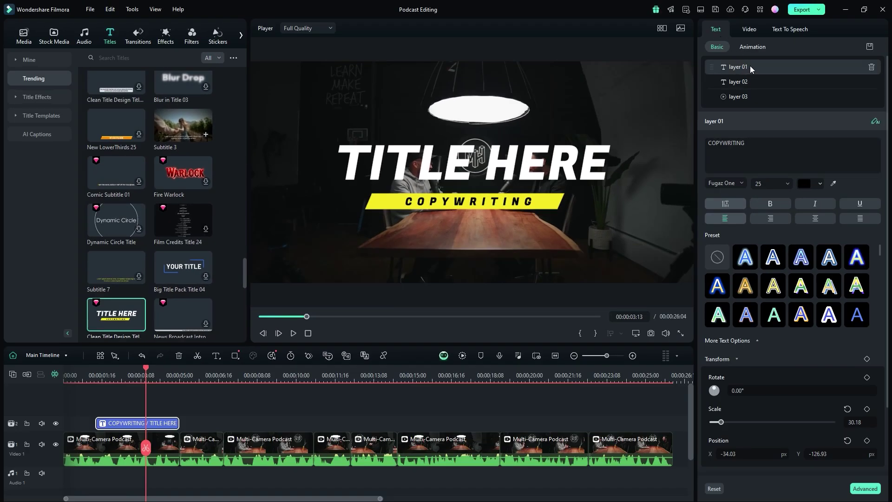
- Replace COPYWRITING with 'EP 012' and TITLE HERE with 'Podcast' in the title's text layers
drag(753, 143, 704, 144)
text(EP 012)
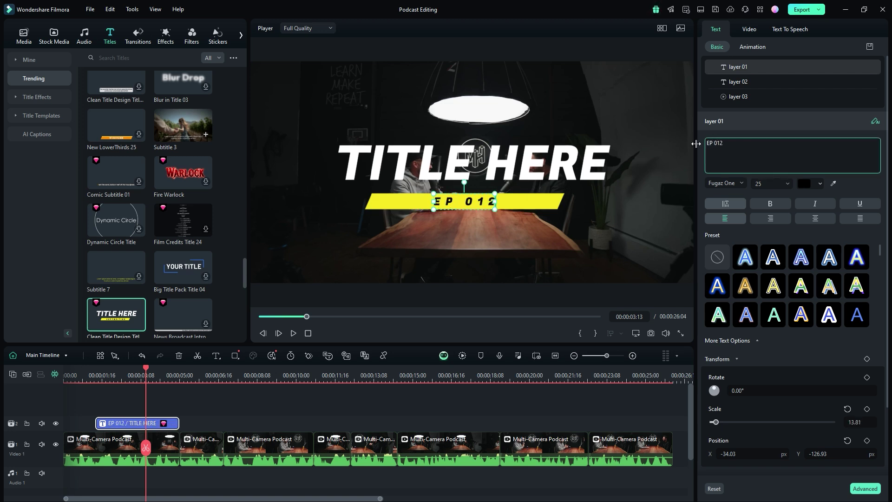
click(740, 83)
click(743, 146)
key(BackSpace)
key(BackSpace)
key(BackSpace)
key(BackSpace)
key(BackSpace)
key(BackSpace)
key(BackSpace)
key(BackSpace)
key(BackSpace)
key(BackSpace)
text(Podcast)
click(701, 140)
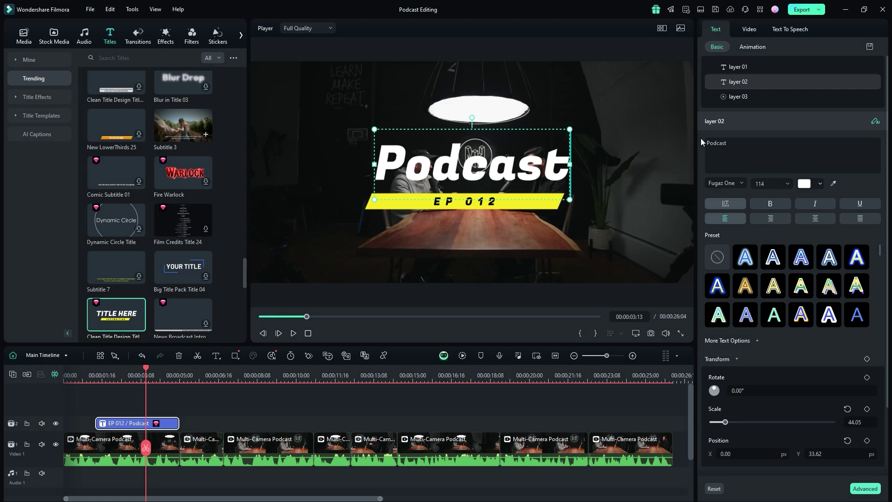
drag(149, 450, 66, 444)
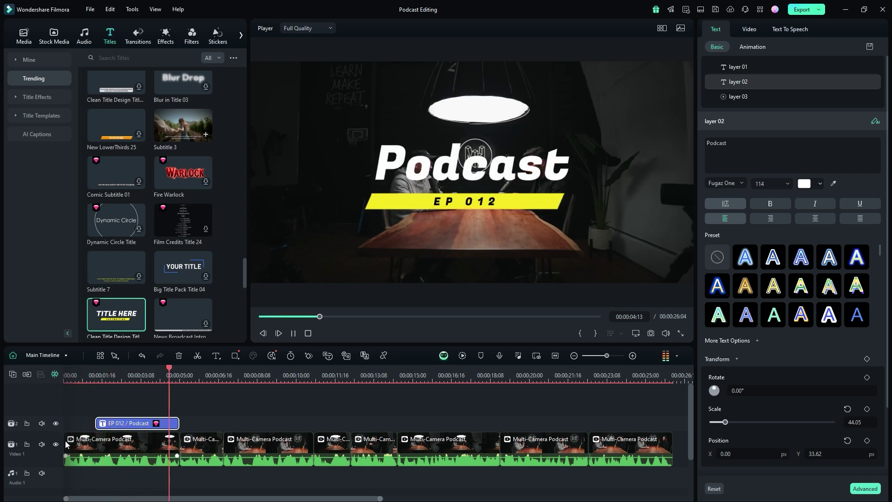
key(space)
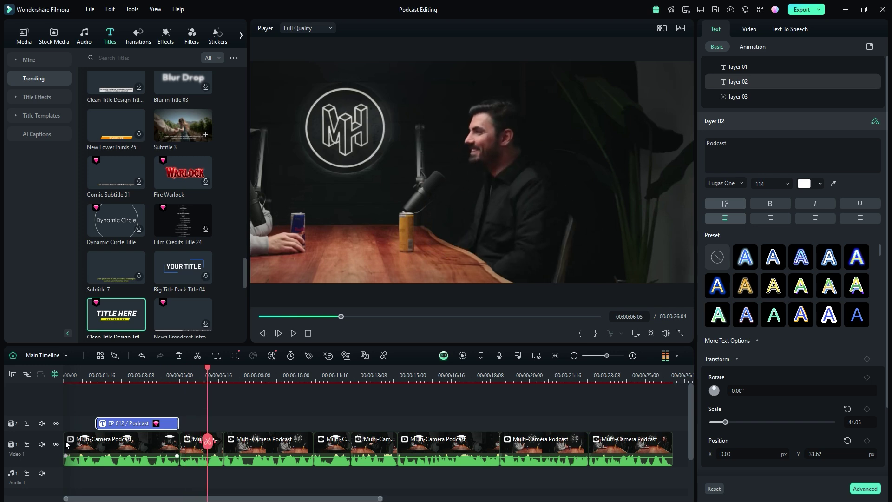
drag(208, 442, 419, 456)
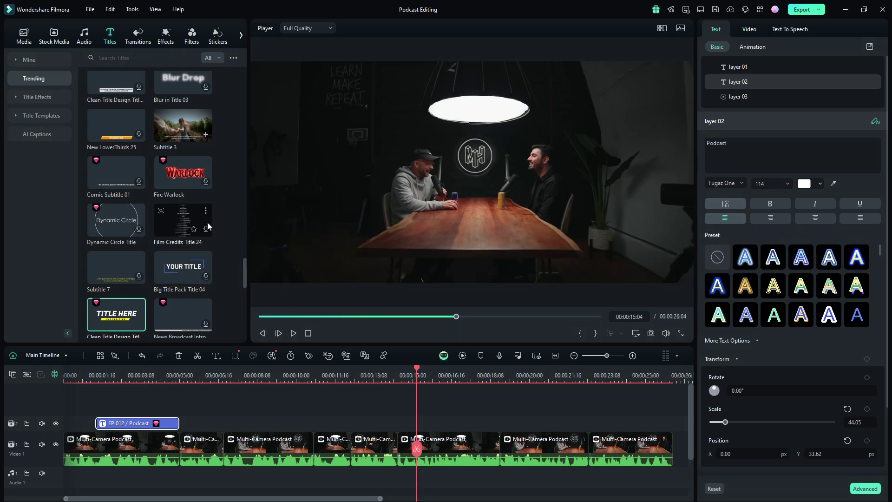
- Place the Digital Display of Volume clip on track 2 at about 15 seconds, keeping the 1920 x 960 23.97fps project settings
click(24, 37)
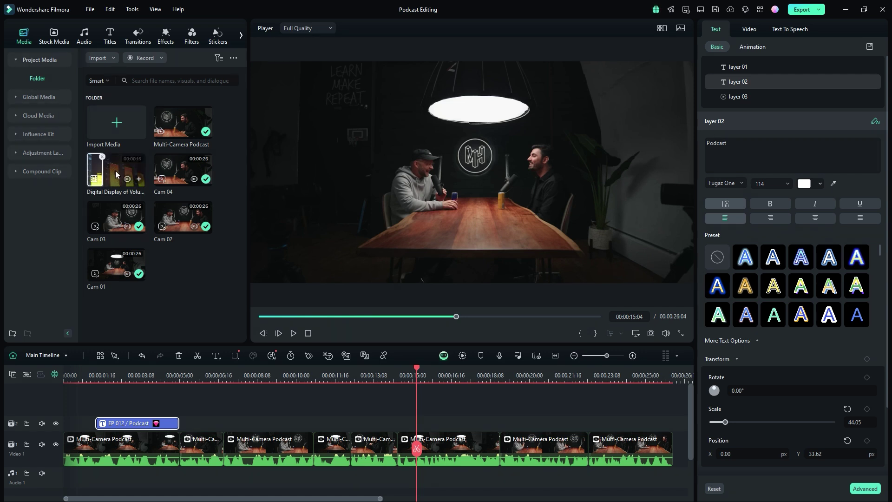
drag(116, 174, 397, 419)
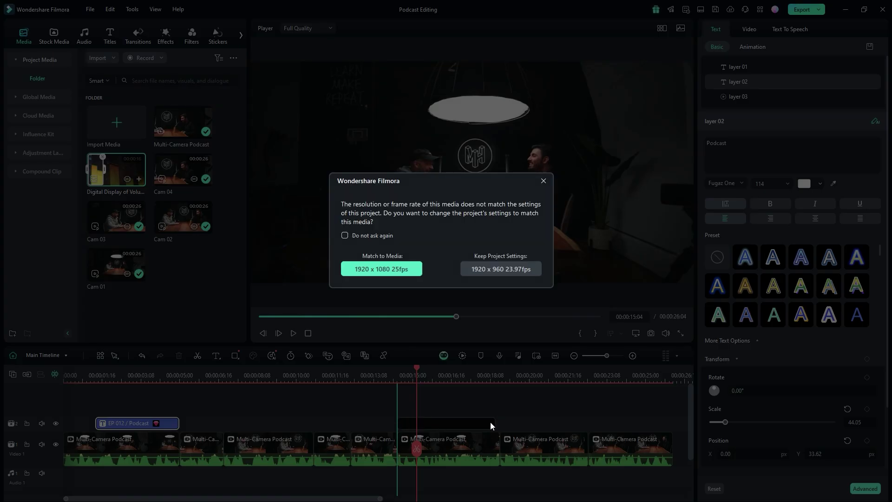
click(501, 270)
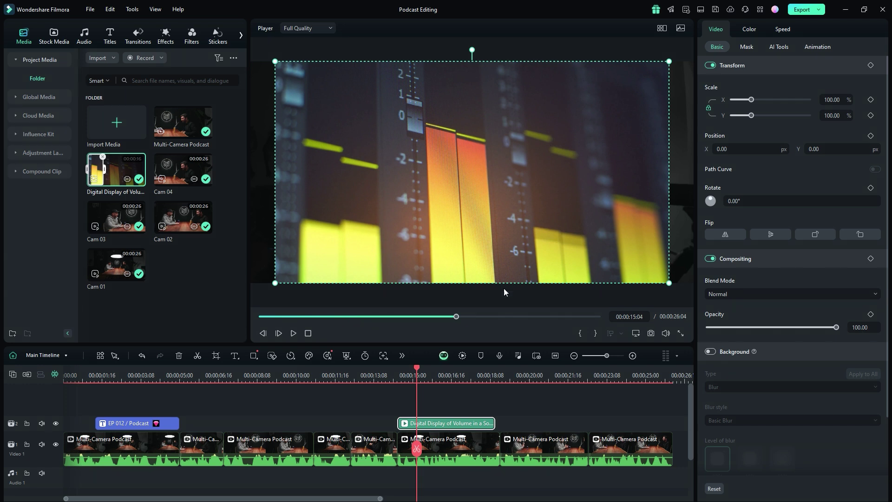
- Trim the Digital Display of Volume overlay's end, scale it to 117.79%, and play it back from just before
drag(493, 424, 427, 453)
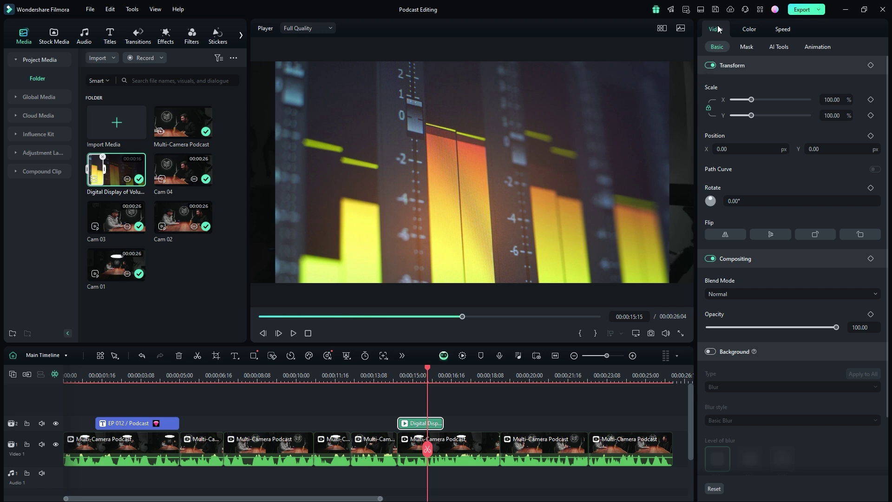
drag(752, 99, 757, 99)
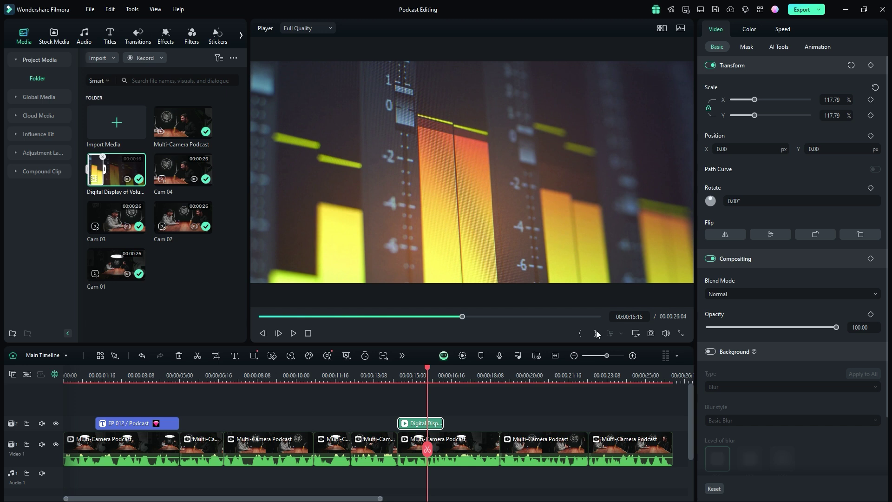
click(358, 377)
key(space)
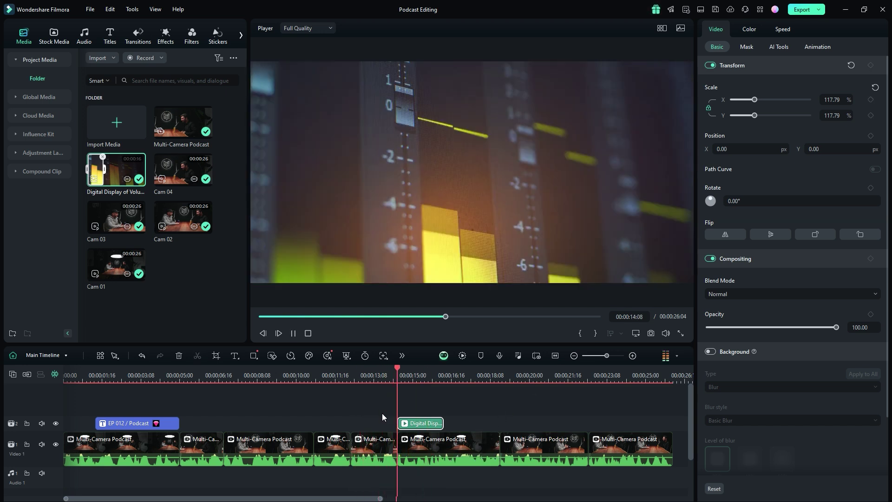